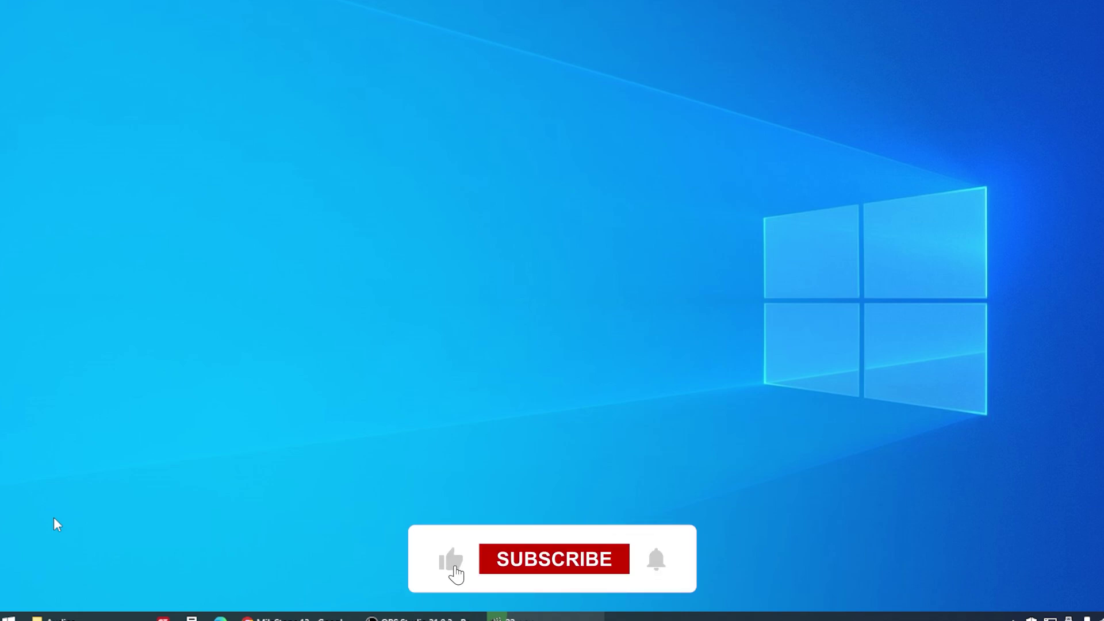
Dismiss the Start and power menus, then enter mdsched.exe in the Run dialog.
{"action": "left_click", "coordinate": [11, 616]}
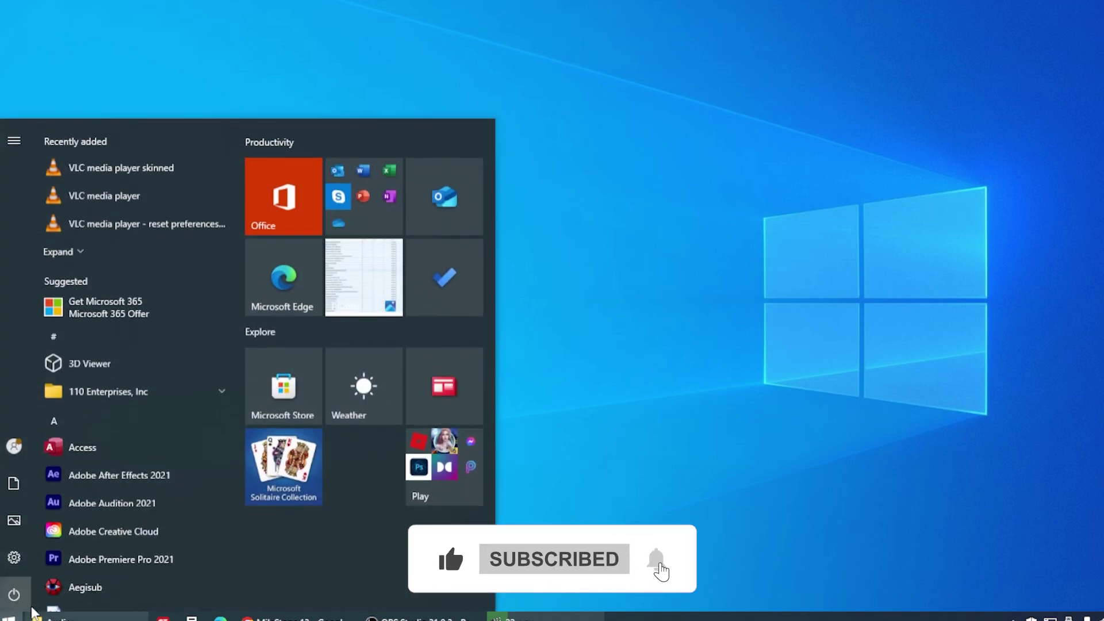
{"action": "left_click", "coordinate": [14, 594]}
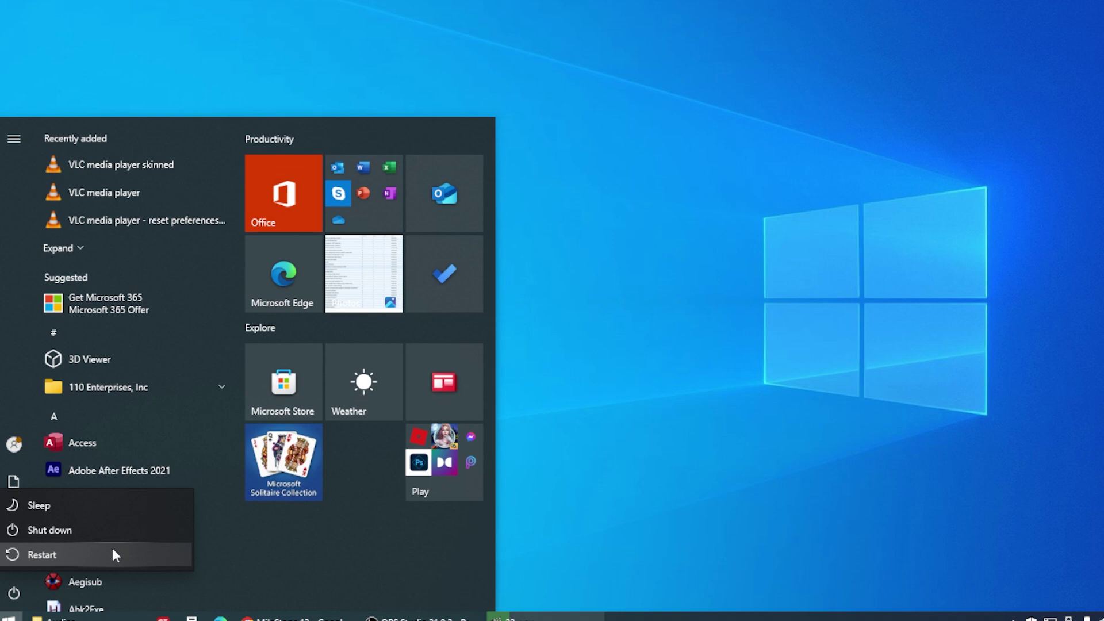
{"action": "left_click", "coordinate": [512, 526]}
{"action": "left_click", "coordinate": [579, 522]}
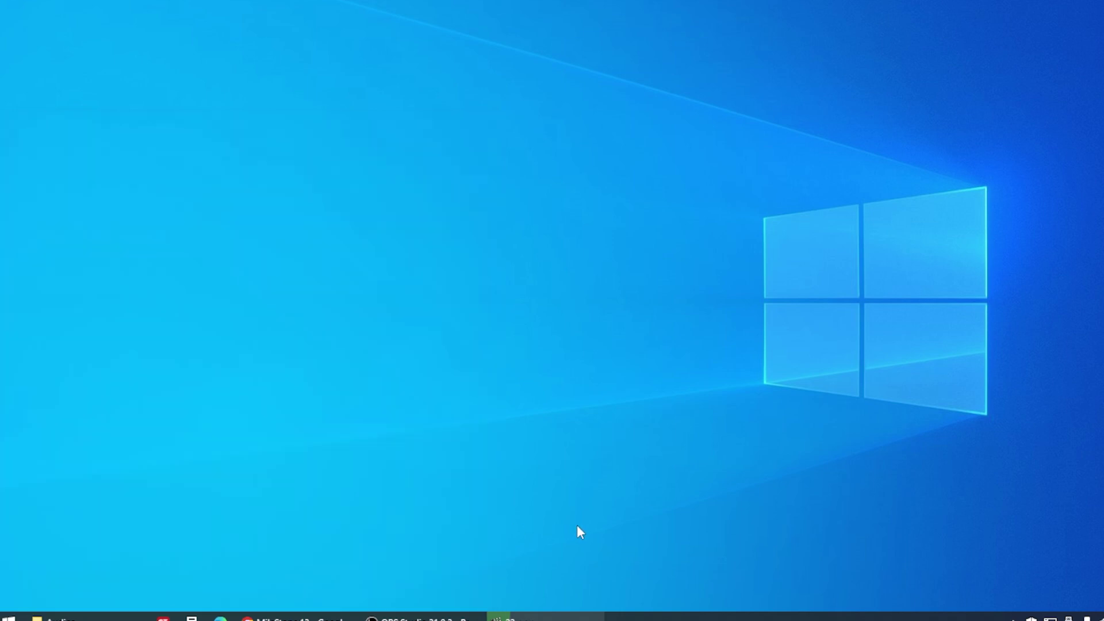
{"action": "key", "text": "super+r"}
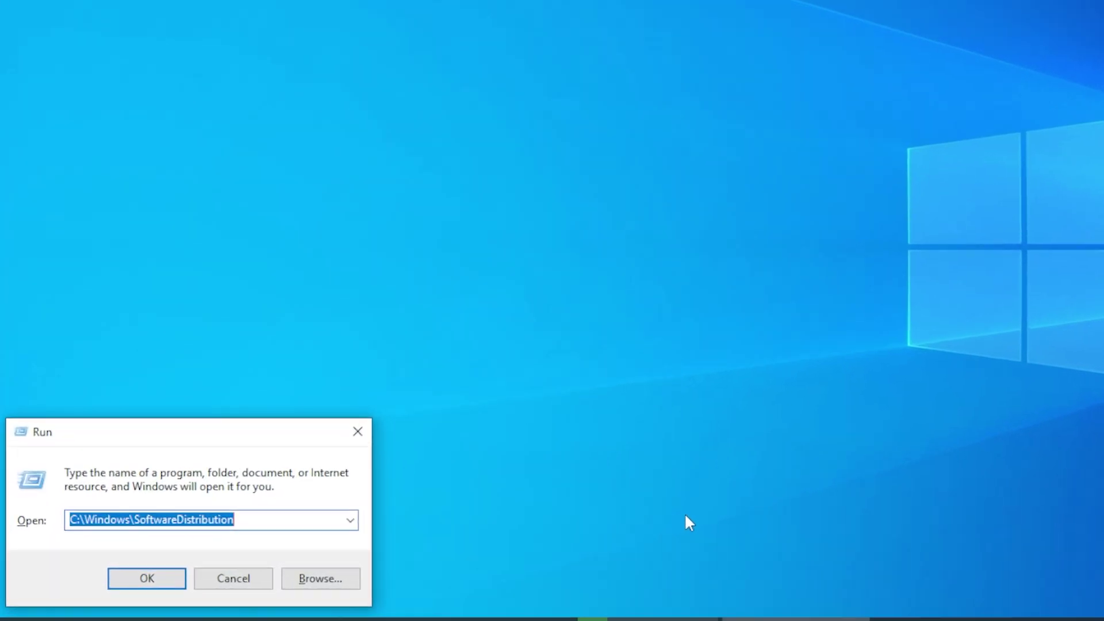
{"action": "type", "text": "md"}
{"action": "type", "text": "sched"}
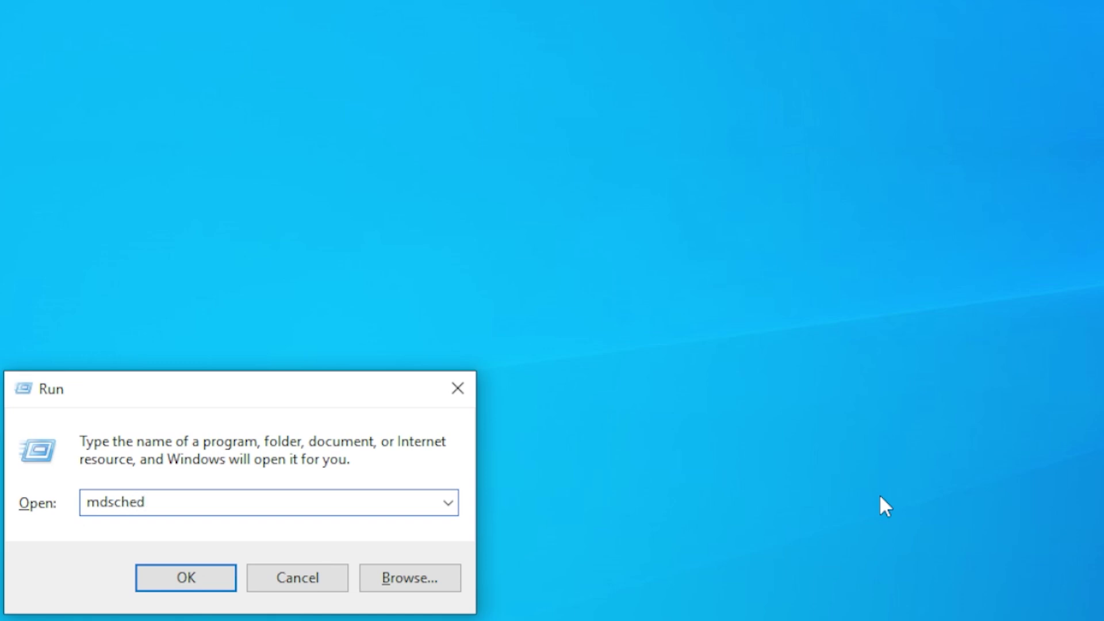
{"action": "type", "text": ".exe"}
Run mdsched.exe to launch Windows Memory Diagnostic.
{"action": "key", "text": "Return"}
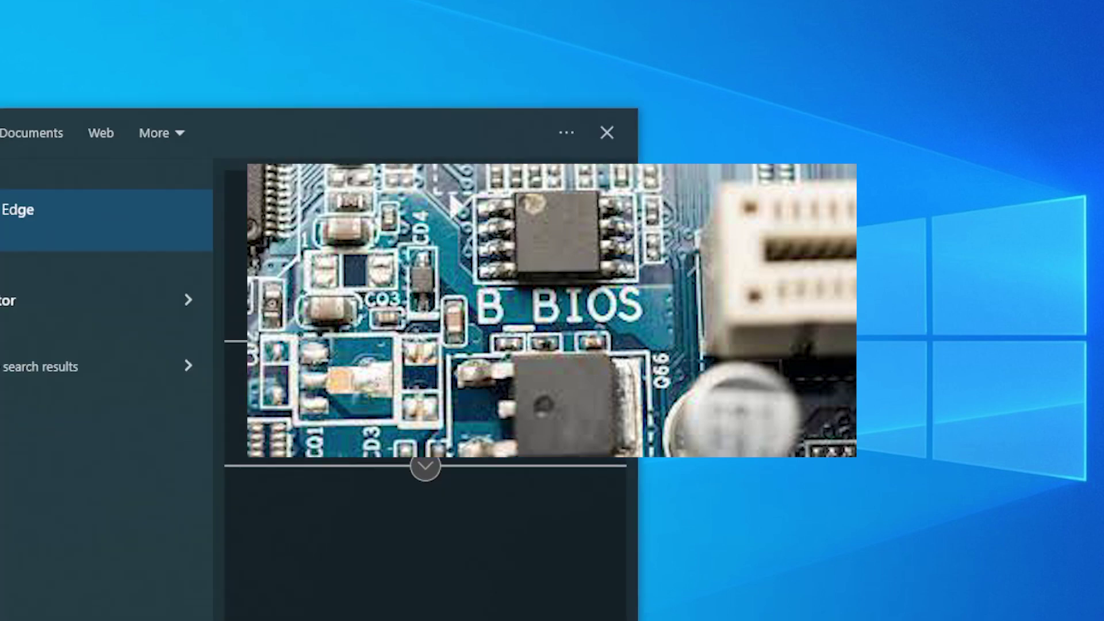
Launch Microsoft Edge and search the web for 'hp bios update'.
{"action": "left_click", "coordinate": [19, 225]}
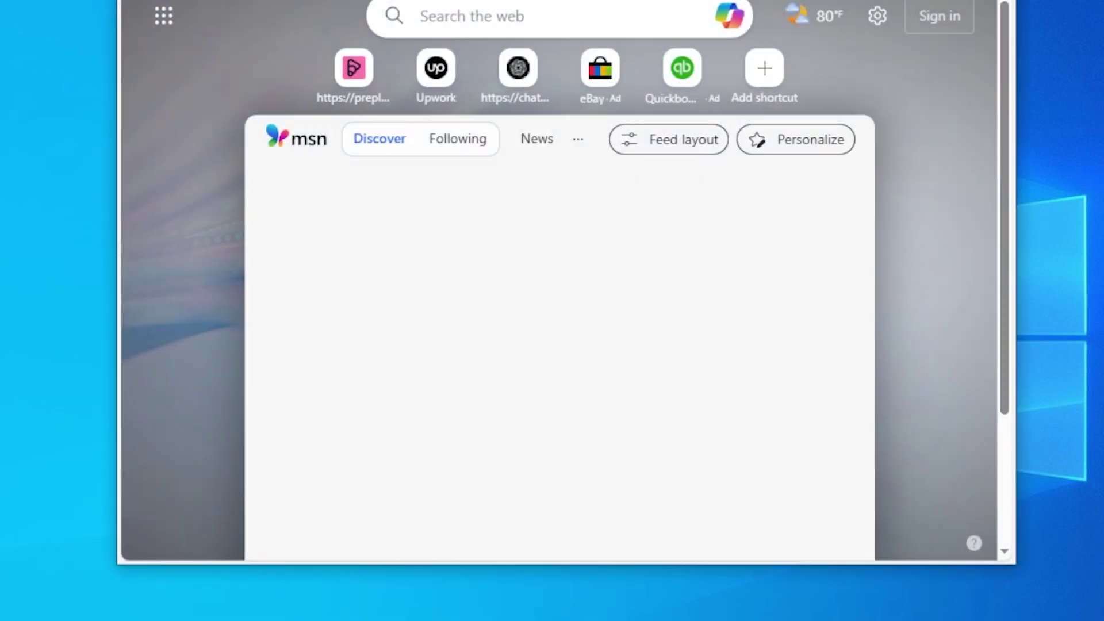
{"action": "left_click", "coordinate": [279, 30]}
{"action": "type", "text": "hp"}
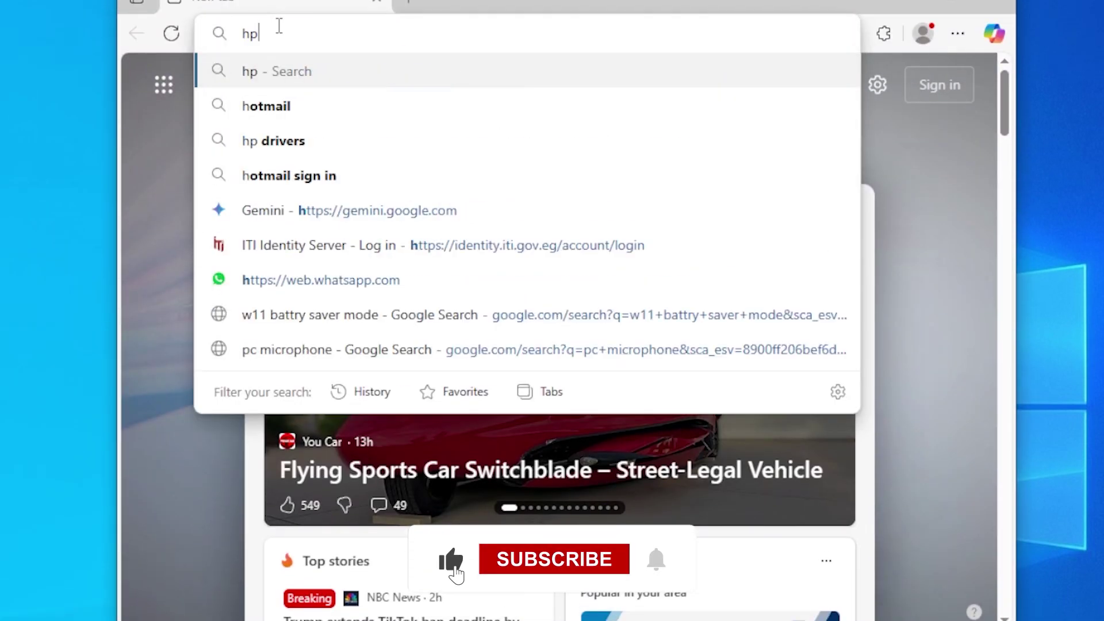
{"action": "type", "text": " bios up"}
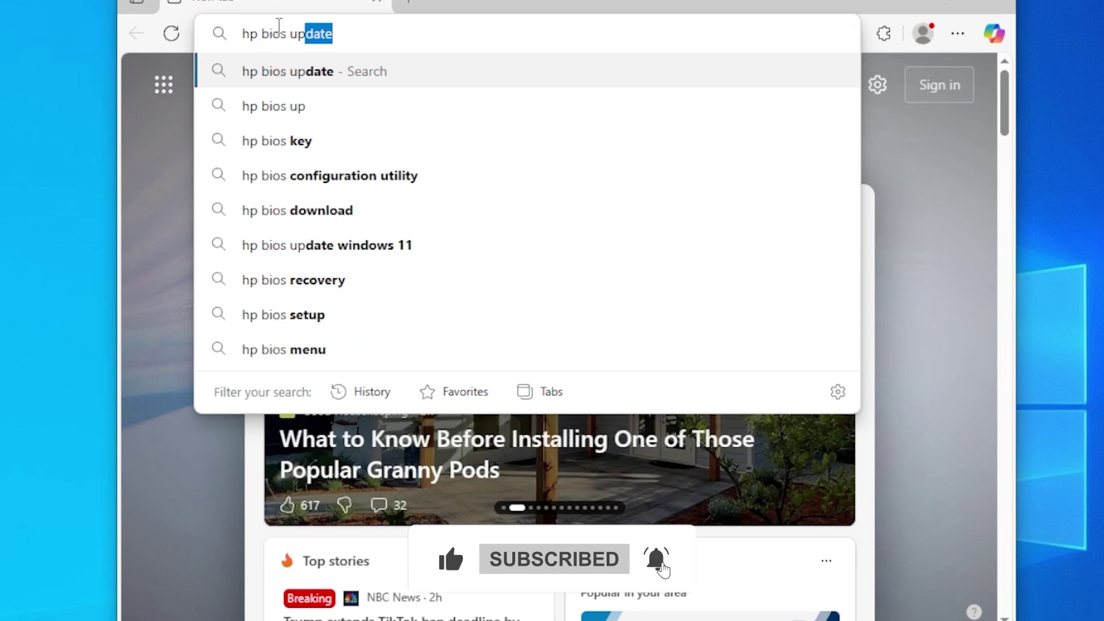
{"action": "type", "text": "da"}
{"action": "key", "text": "Return"}
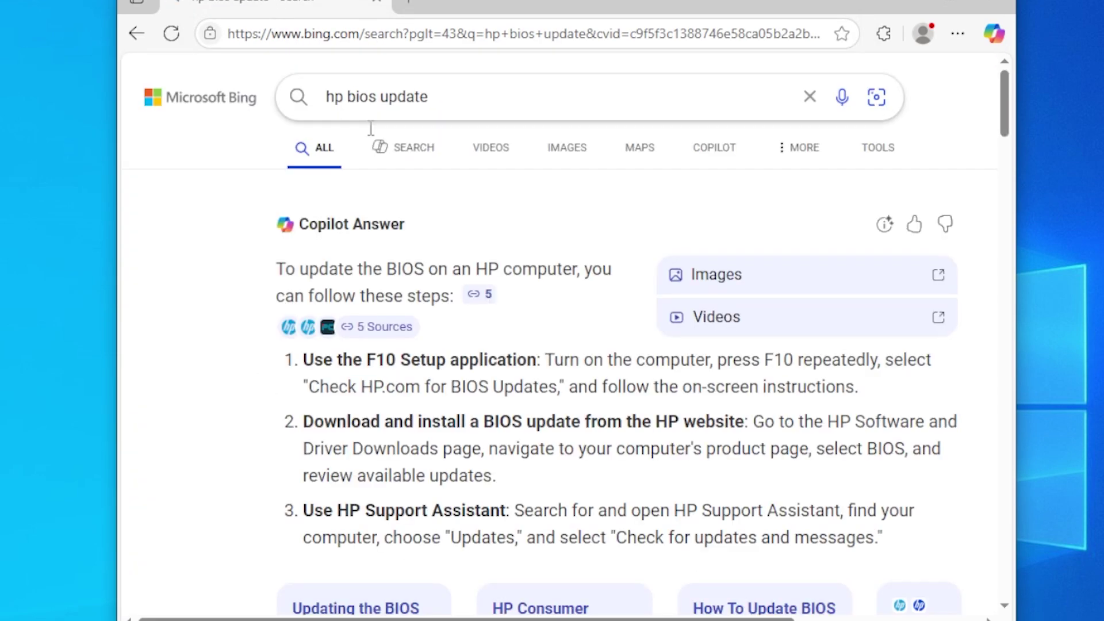
On HP's Software and Drivers page, dismiss the privacy cookie notice.
{"action": "scroll", "coordinate": [527, 264], "scroll_direction": "down", "scroll_amount": 10}
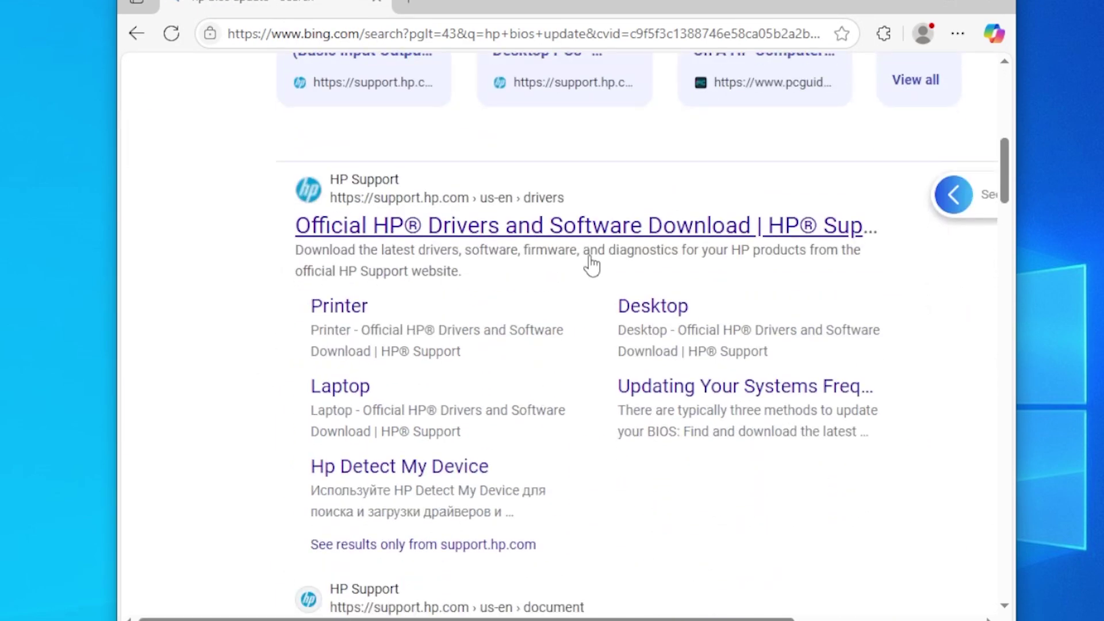
{"action": "scroll", "coordinate": [567, 242], "scroll_direction": "down", "scroll_amount": 2}
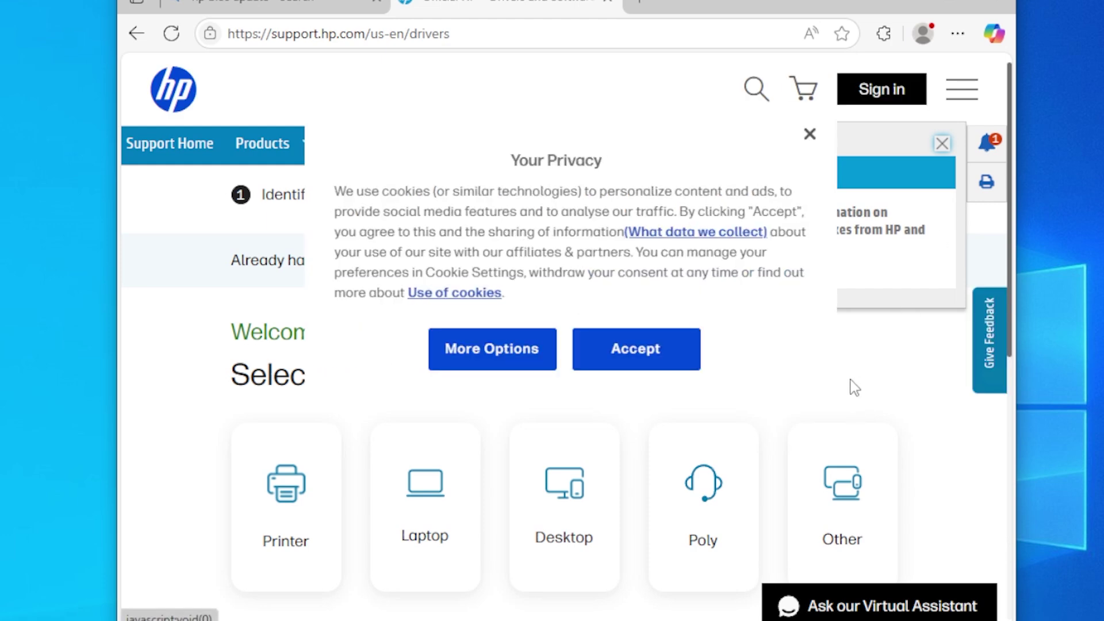
{"action": "left_click", "coordinate": [810, 135]}
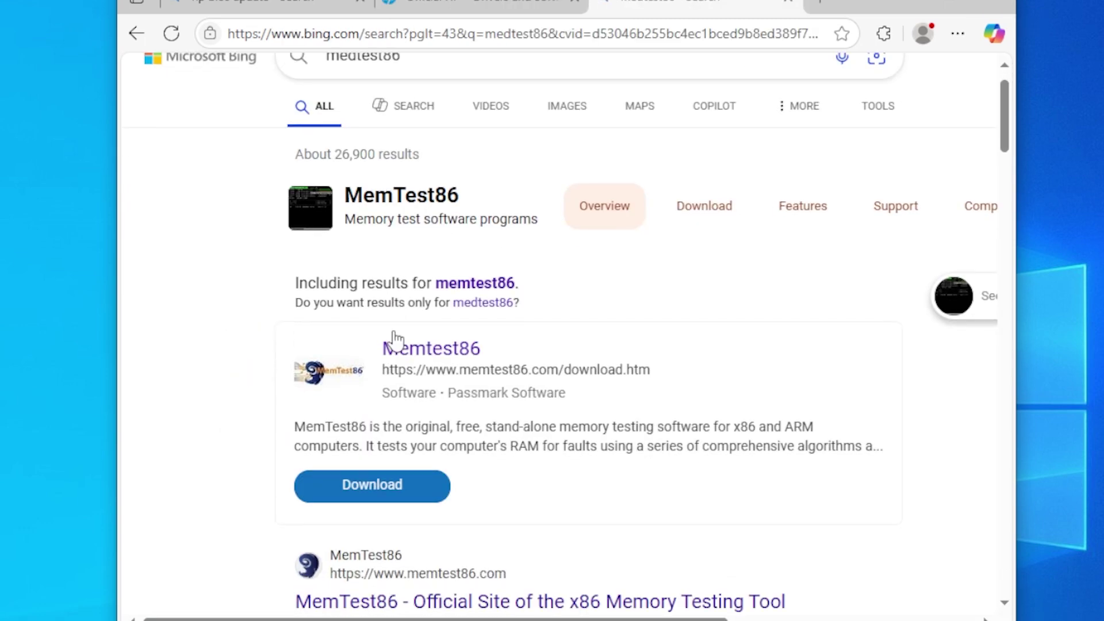
Open the MemTest86 download section from the Bing memtest86 results.
{"action": "scroll", "coordinate": [396, 339], "scroll_direction": "down", "scroll_amount": 3}
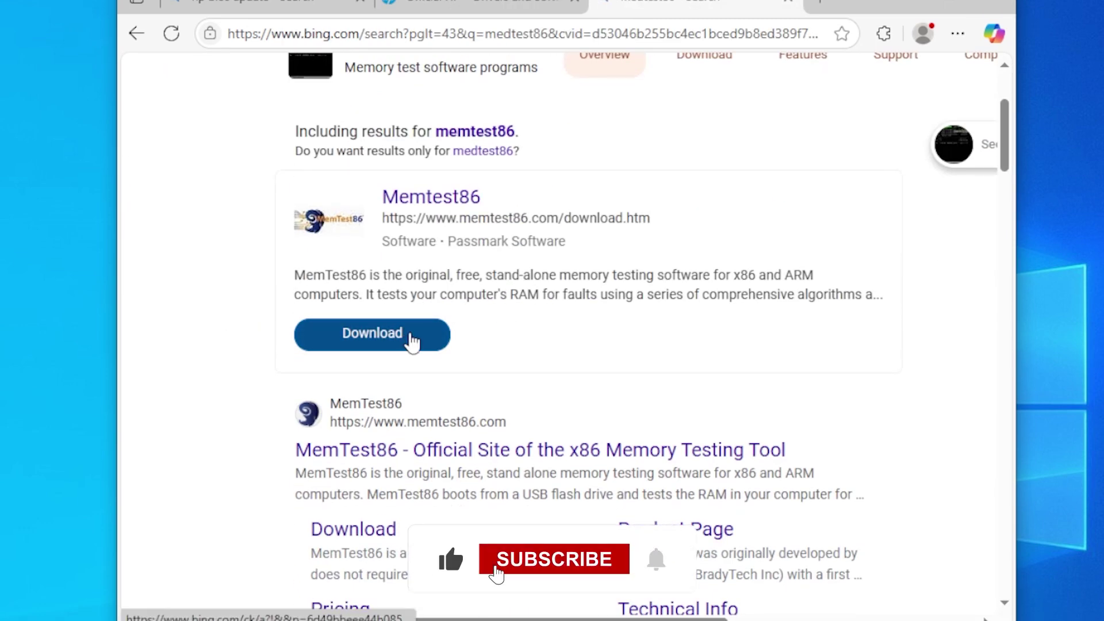
{"action": "scroll", "coordinate": [408, 340], "scroll_direction": "down", "scroll_amount": 3}
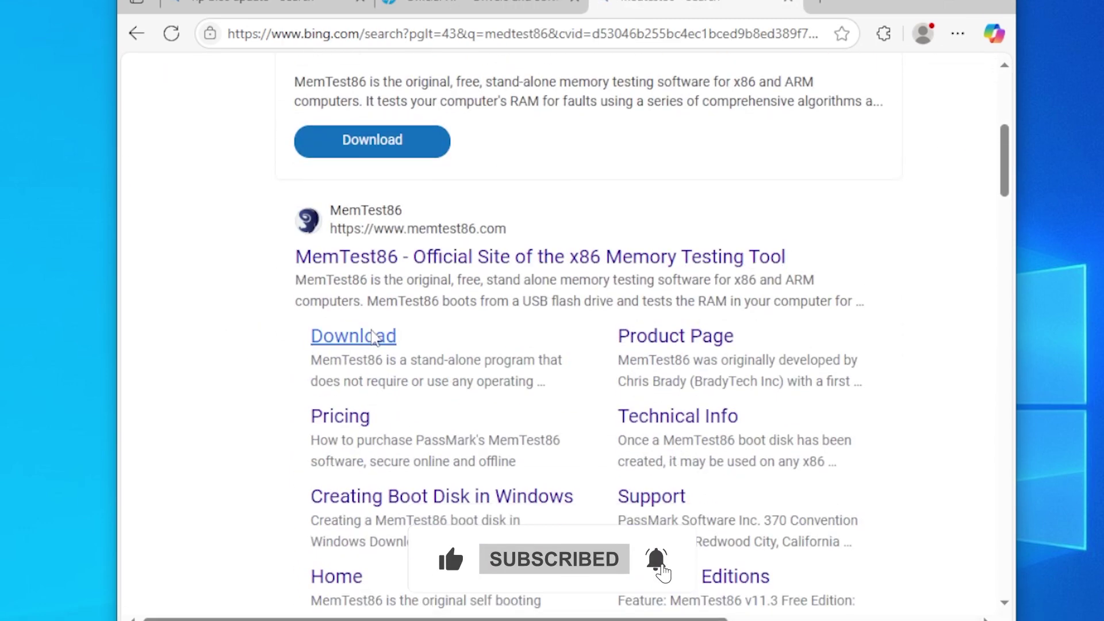
{"action": "left_click", "coordinate": [384, 333]}
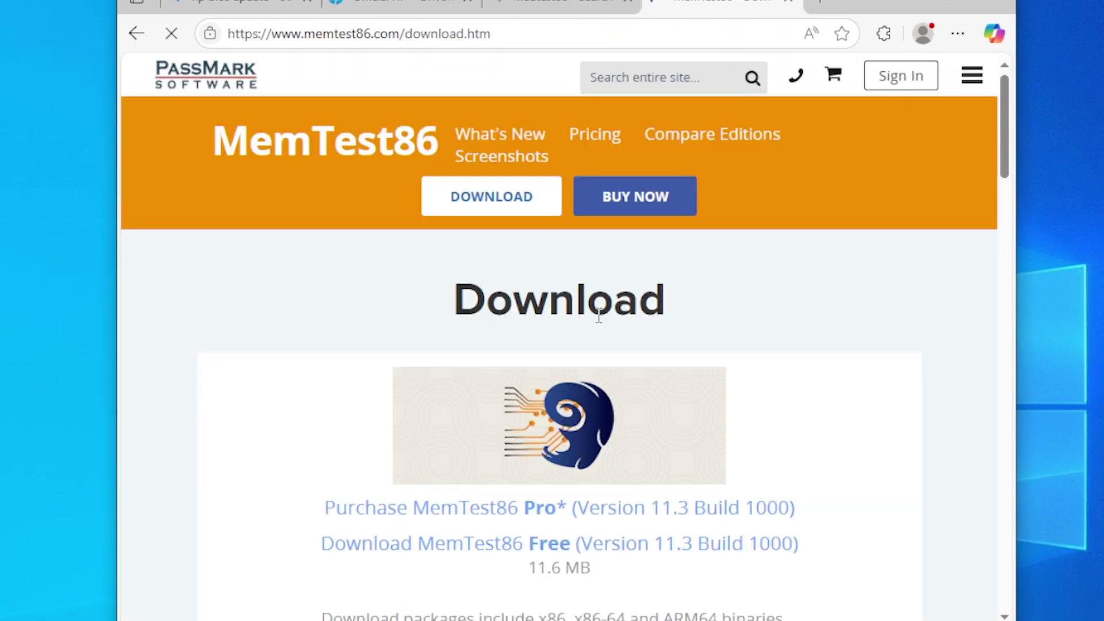
{"action": "left_click", "coordinate": [522, 200]}
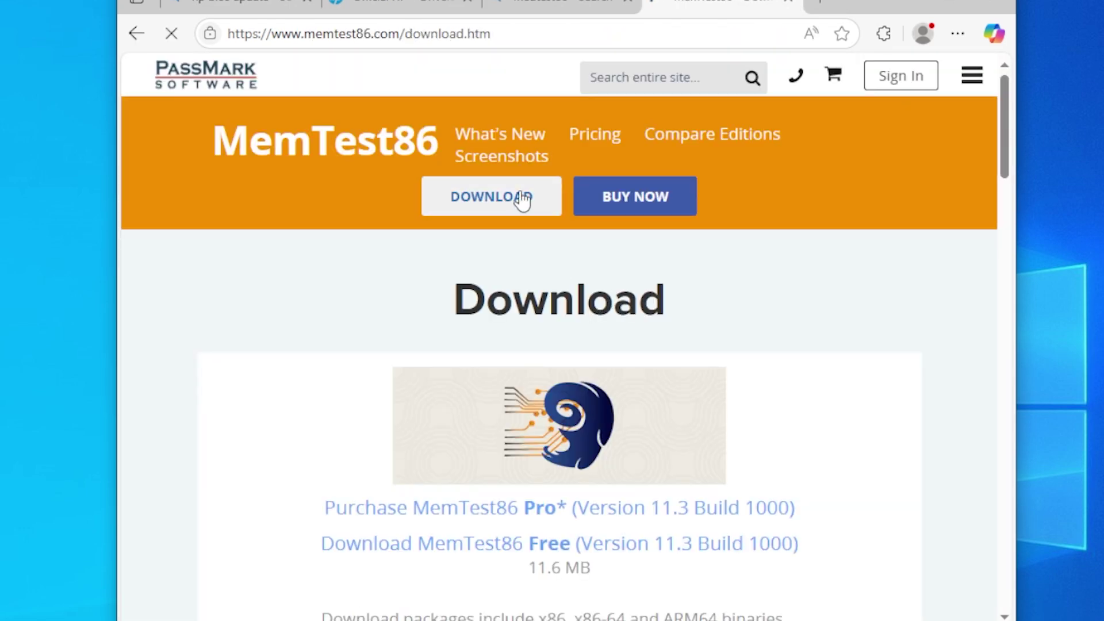
Start the free memtest86-usb.zip download, then pause and cancel it.
{"action": "left_click", "coordinate": [684, 553]}
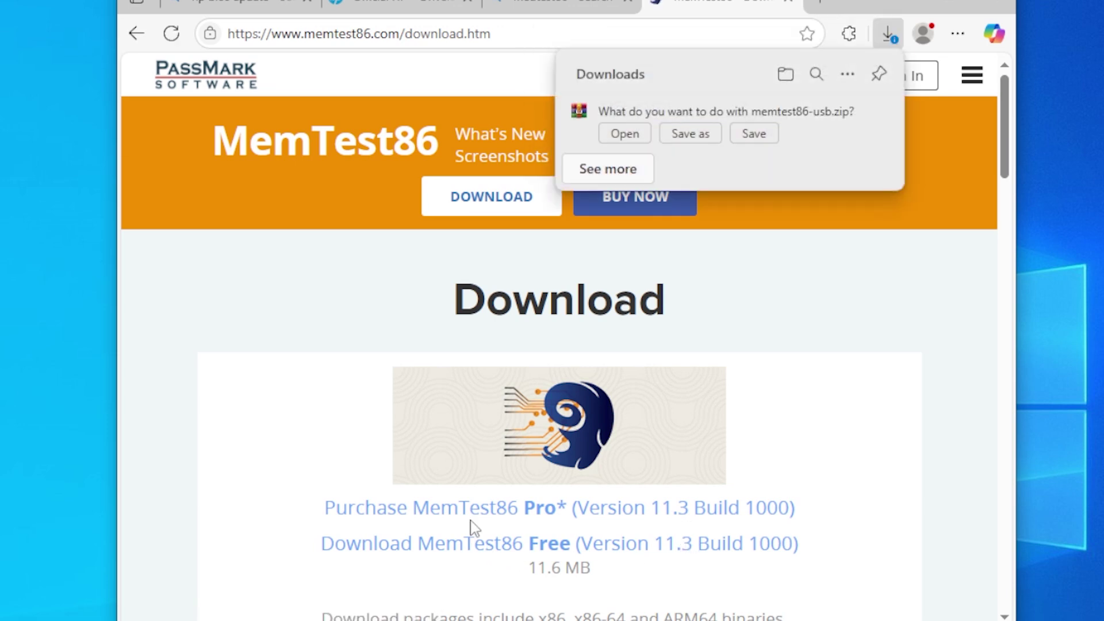
{"action": "left_click", "coordinate": [621, 139]}
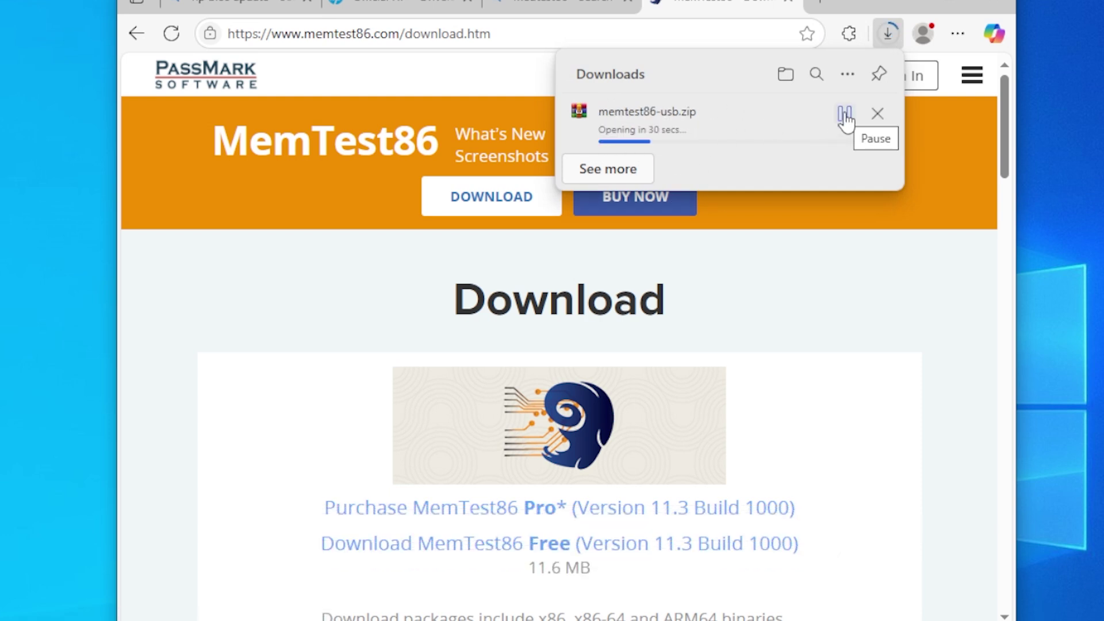
{"action": "left_click", "coordinate": [844, 114]}
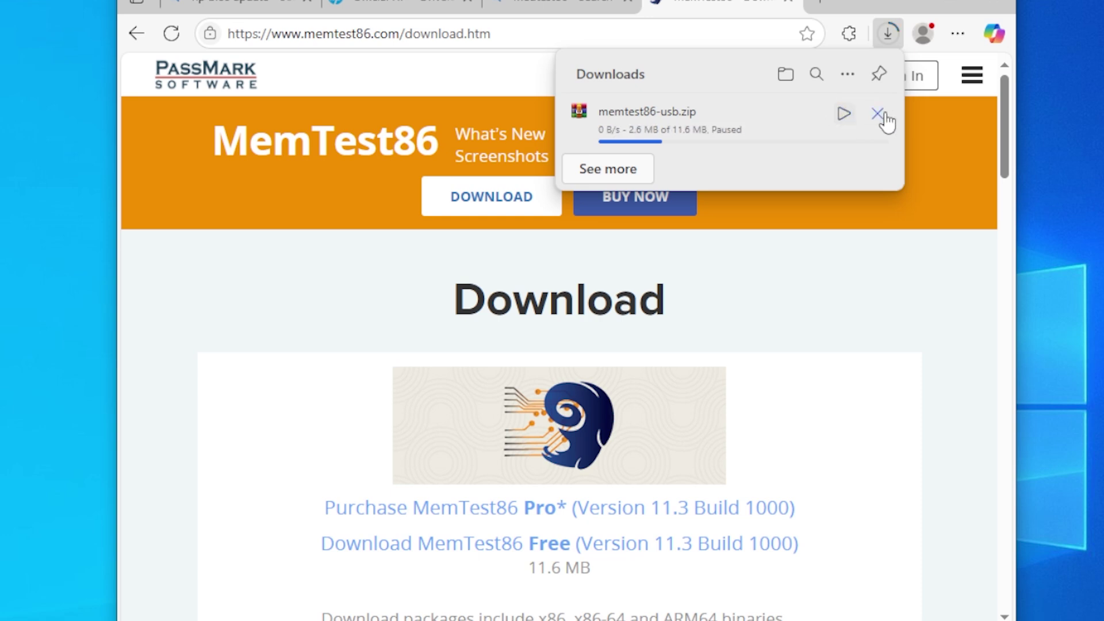
{"action": "left_click", "coordinate": [878, 113]}
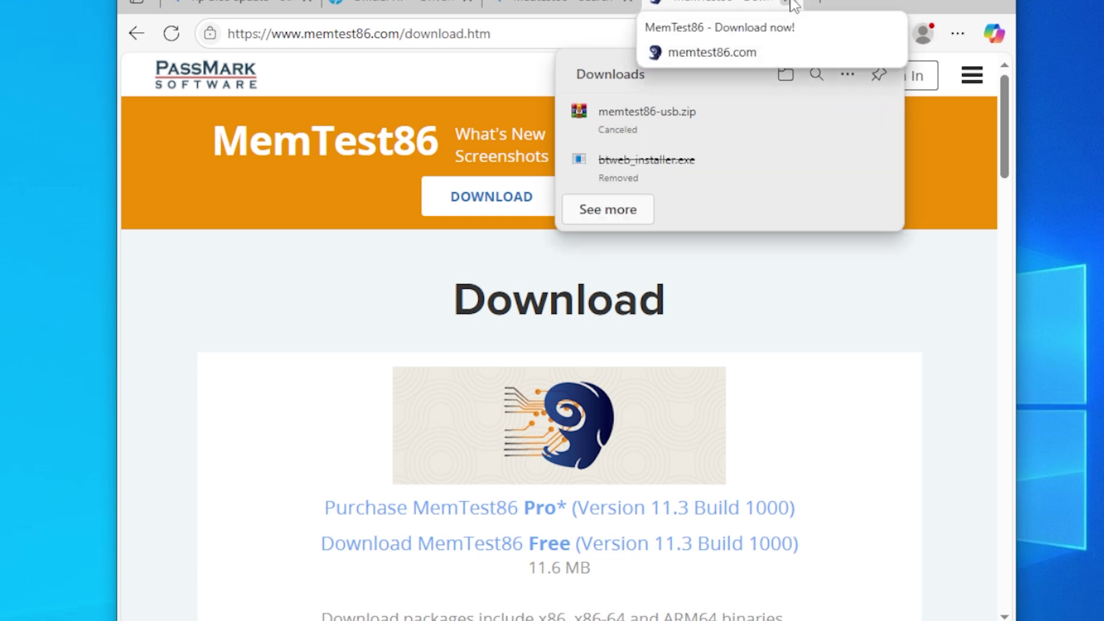
Review the MemTest86 free version 11.3 Build 1000 (11.6 MB) download page.
{"action": "left_click", "coordinate": [819, 3]}
{"action": "left_click", "coordinate": [789, 2]}
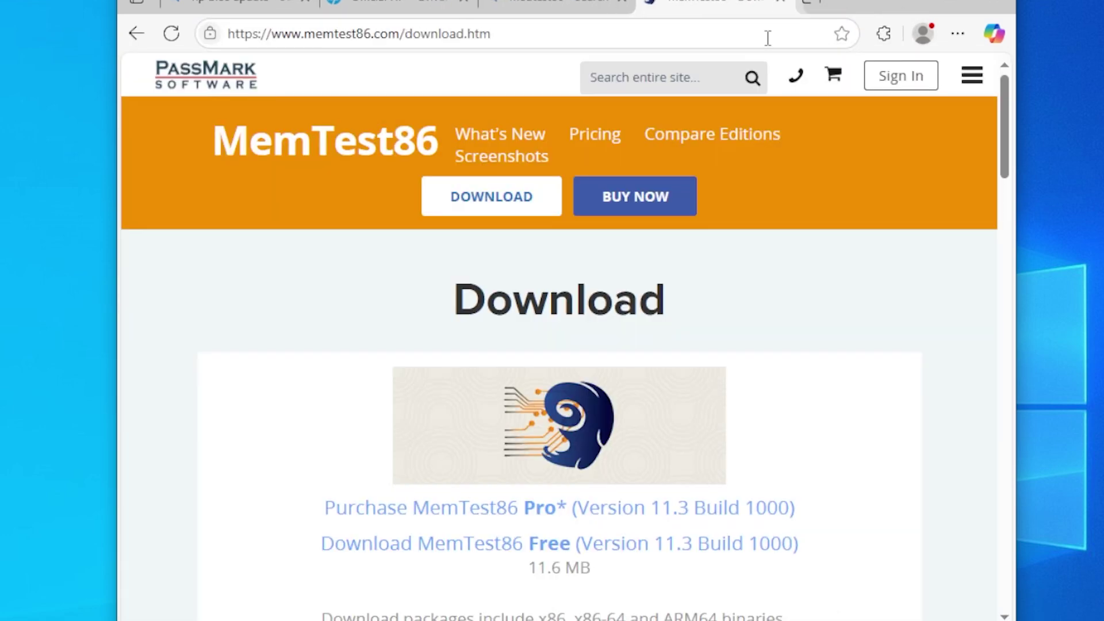
{"action": "scroll", "coordinate": [653, 356], "scroll_direction": "down", "scroll_amount": 3}
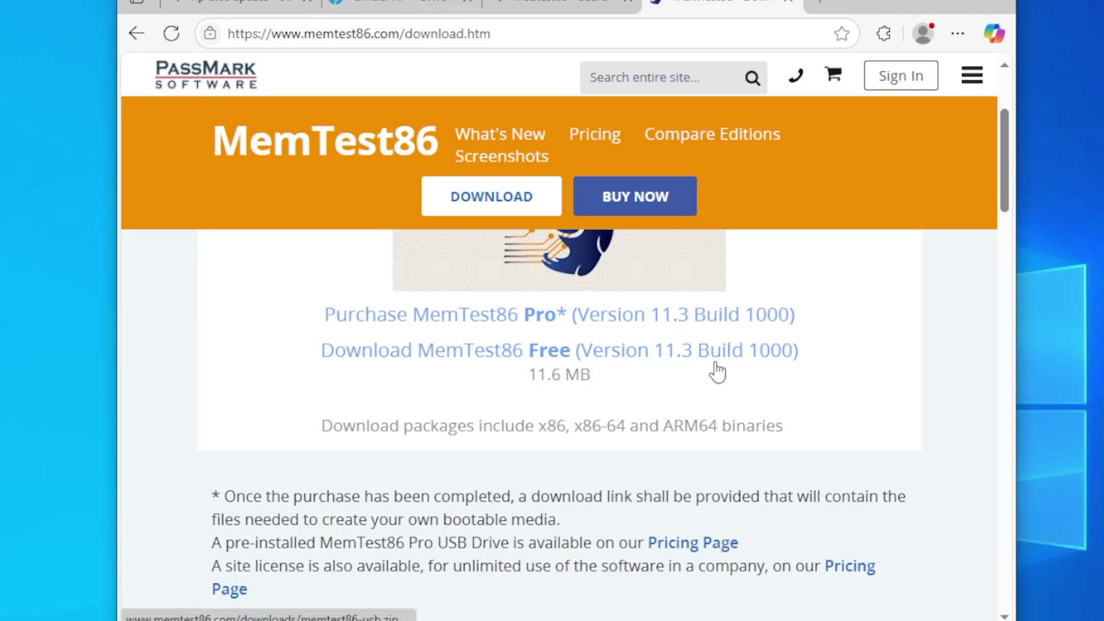
{"action": "scroll", "coordinate": [724, 374], "scroll_direction": "down", "scroll_amount": 3}
{"action": "scroll", "coordinate": [733, 371], "scroll_direction": "up", "scroll_amount": 6}
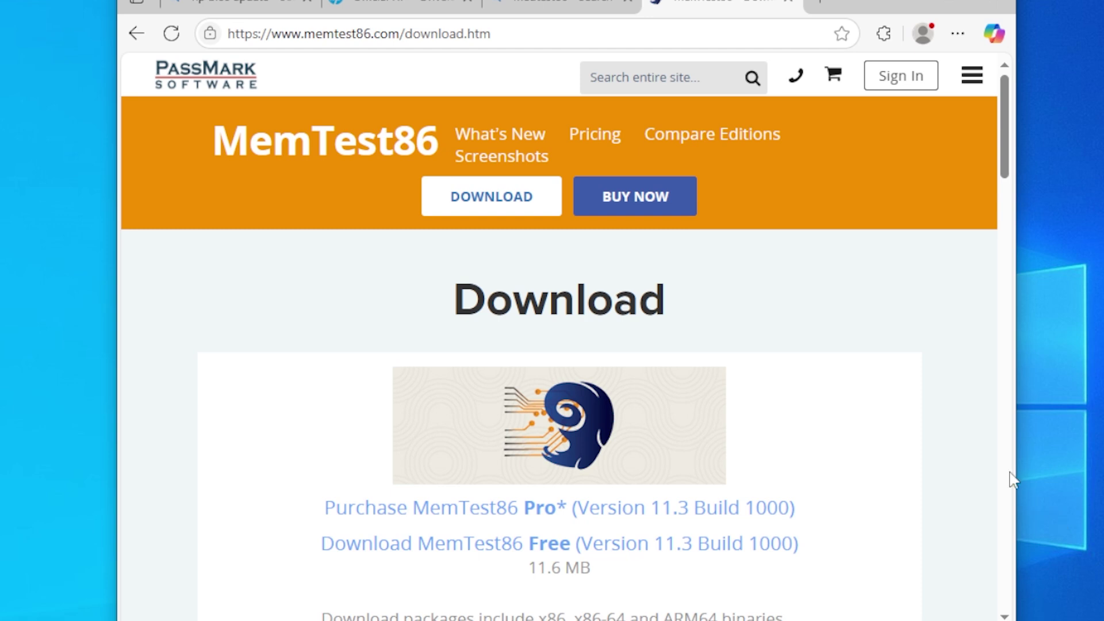
Close Edge and run sfc /scannow in an administrator Command Prompt.
{"action": "left_click", "coordinate": [994, 5]}
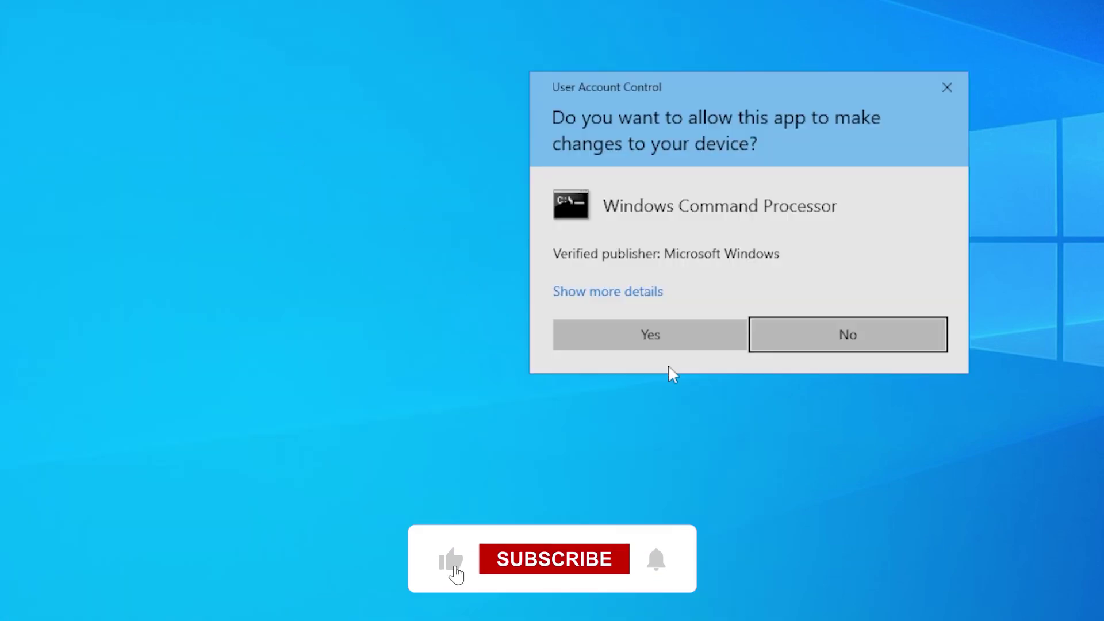
{"action": "left_click", "coordinate": [679, 330]}
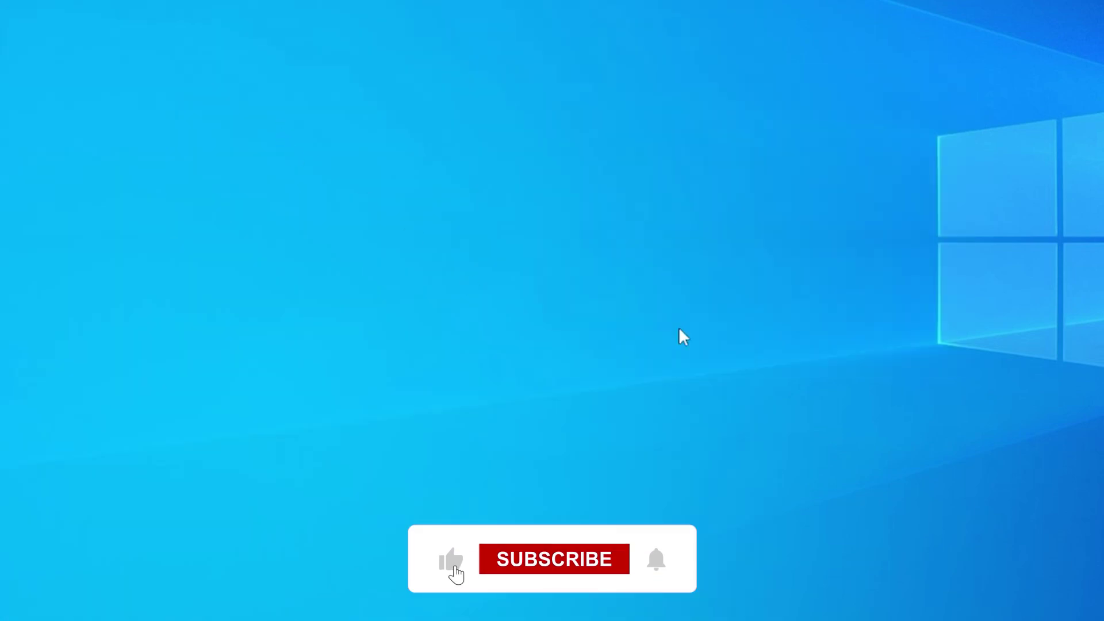
{"action": "type", "text": "sfc /s"}
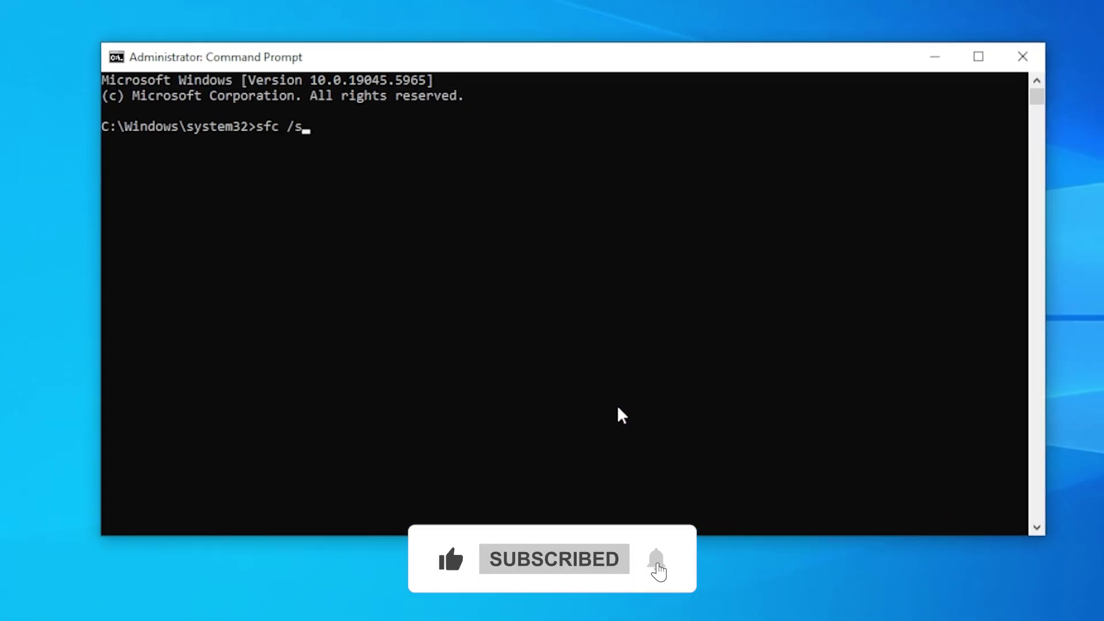
{"action": "type", "text": "cannow"}
{"action": "key", "text": "Return"}
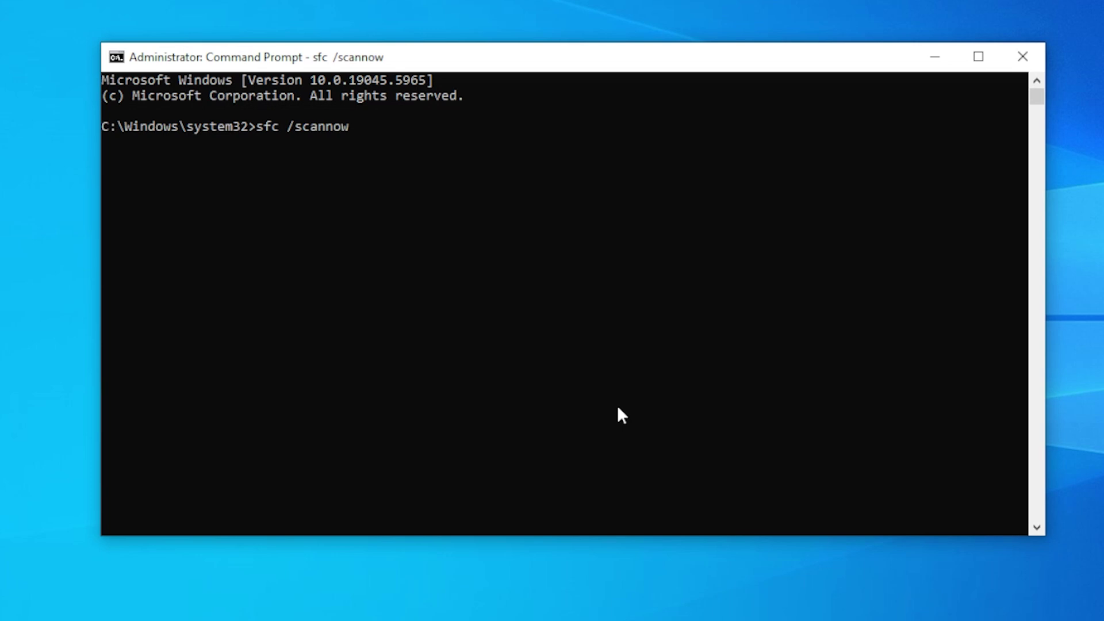